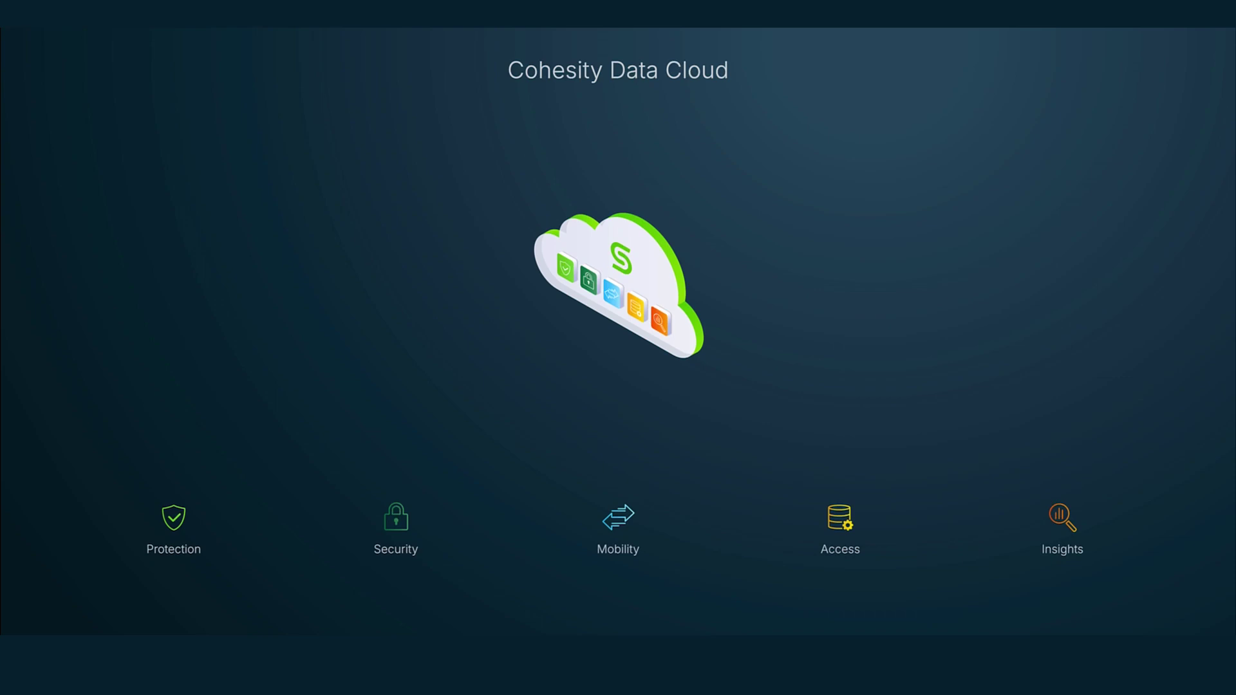
Go to Data Insights to bring up the Gaia AI Assistant chat and its welcome message
left_click(1031, 563)
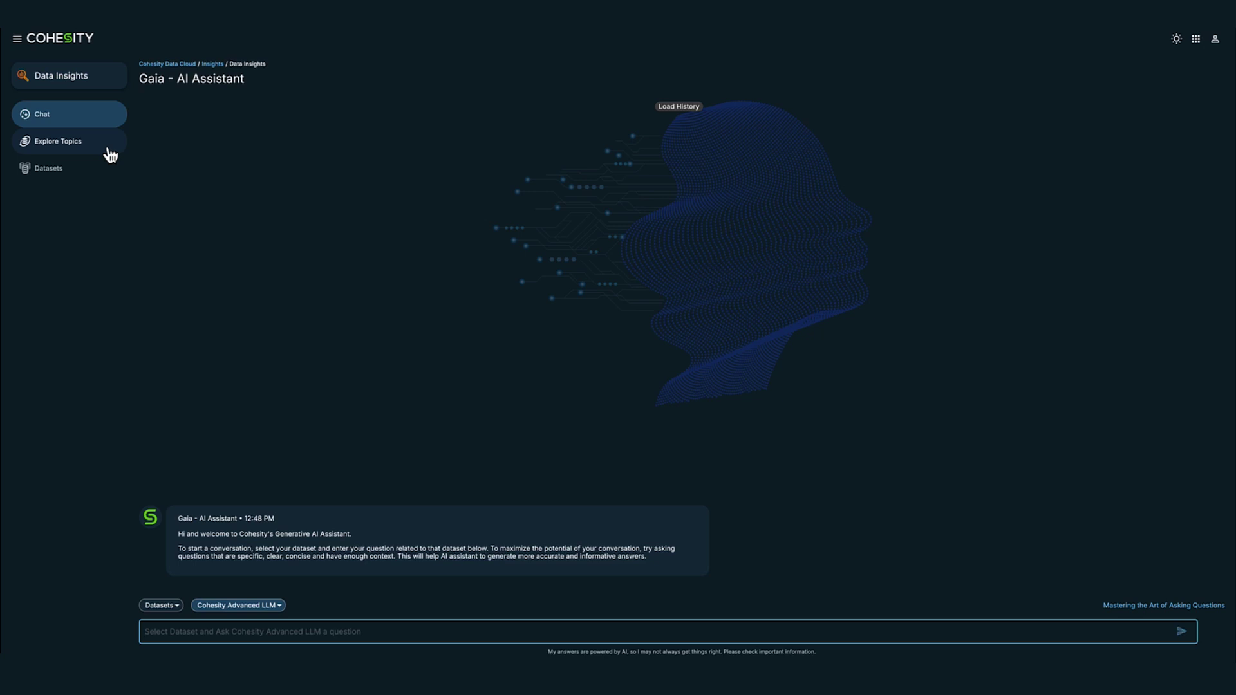
Show the Enterprise_Data topic cloud and the Continuous Environmental Monitoring topic details
left_click(108, 146)
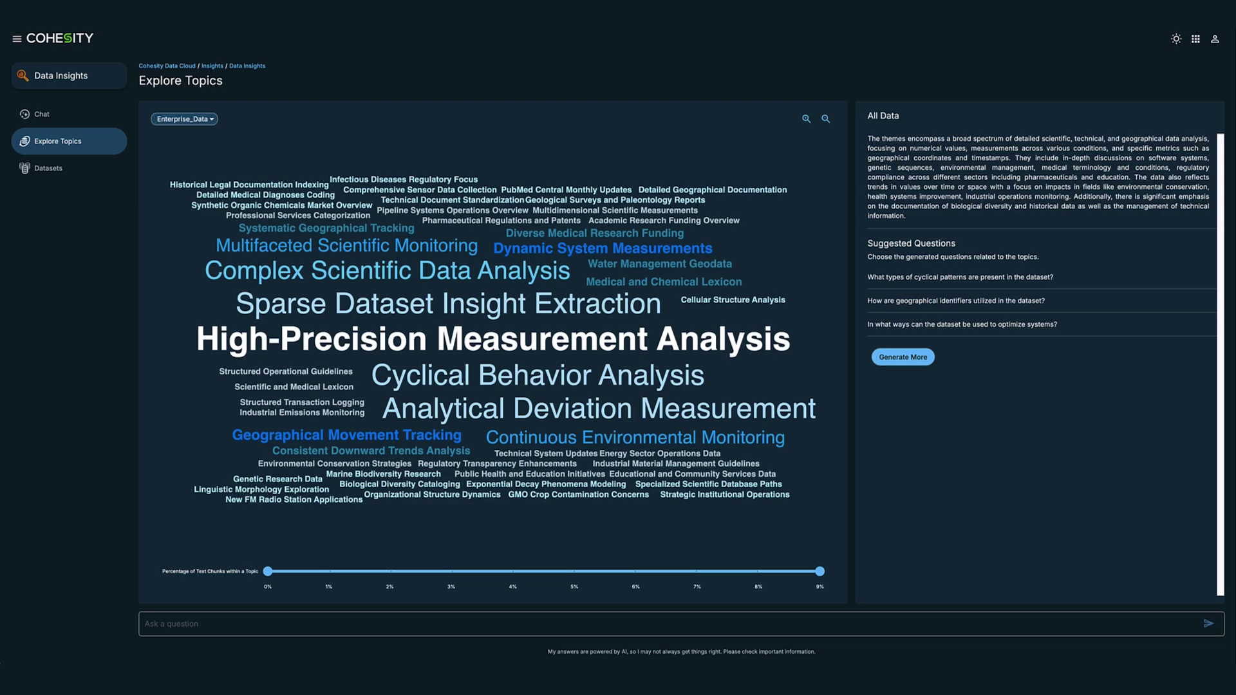
left_click(709, 440)
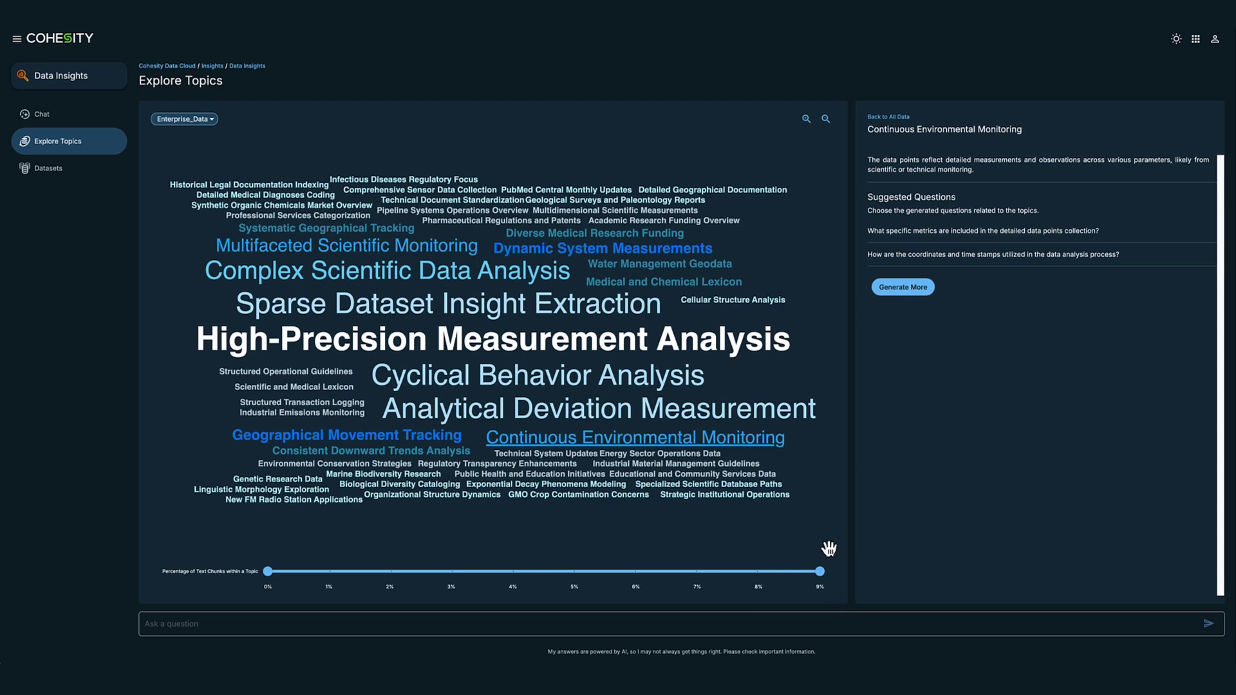
Copy the High-Precision Measurement Analysis key-variables question into the question field
left_click(618, 348)
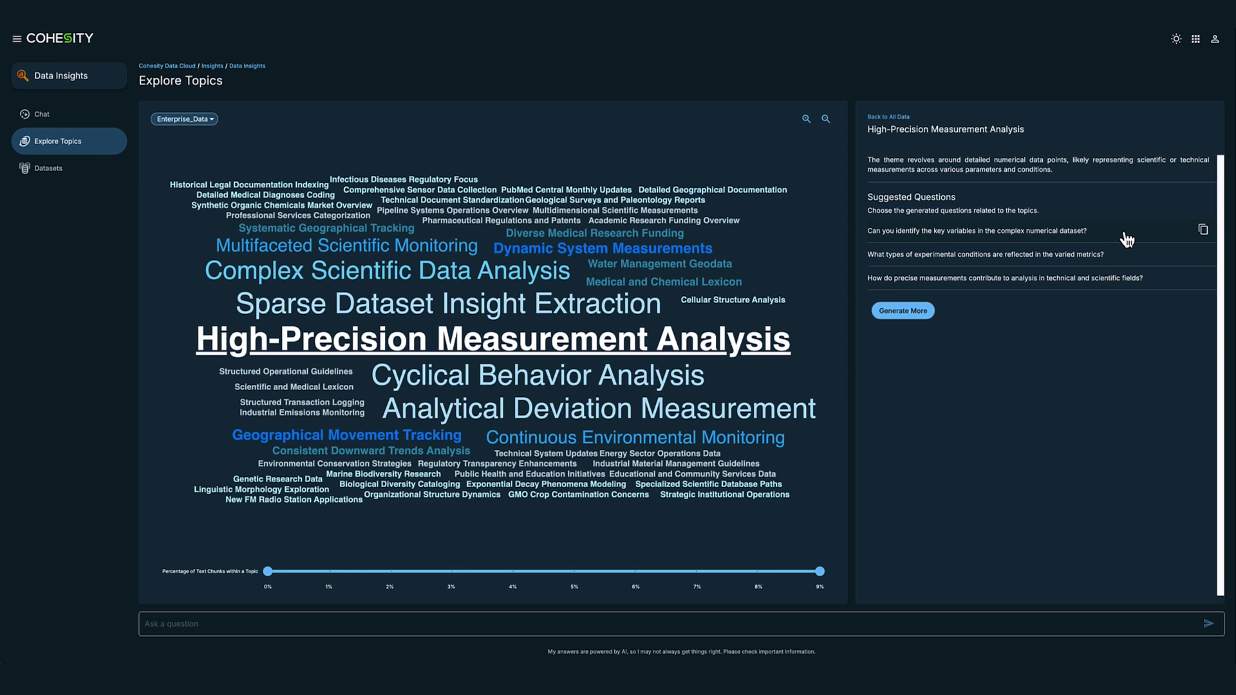
left_click(1203, 230)
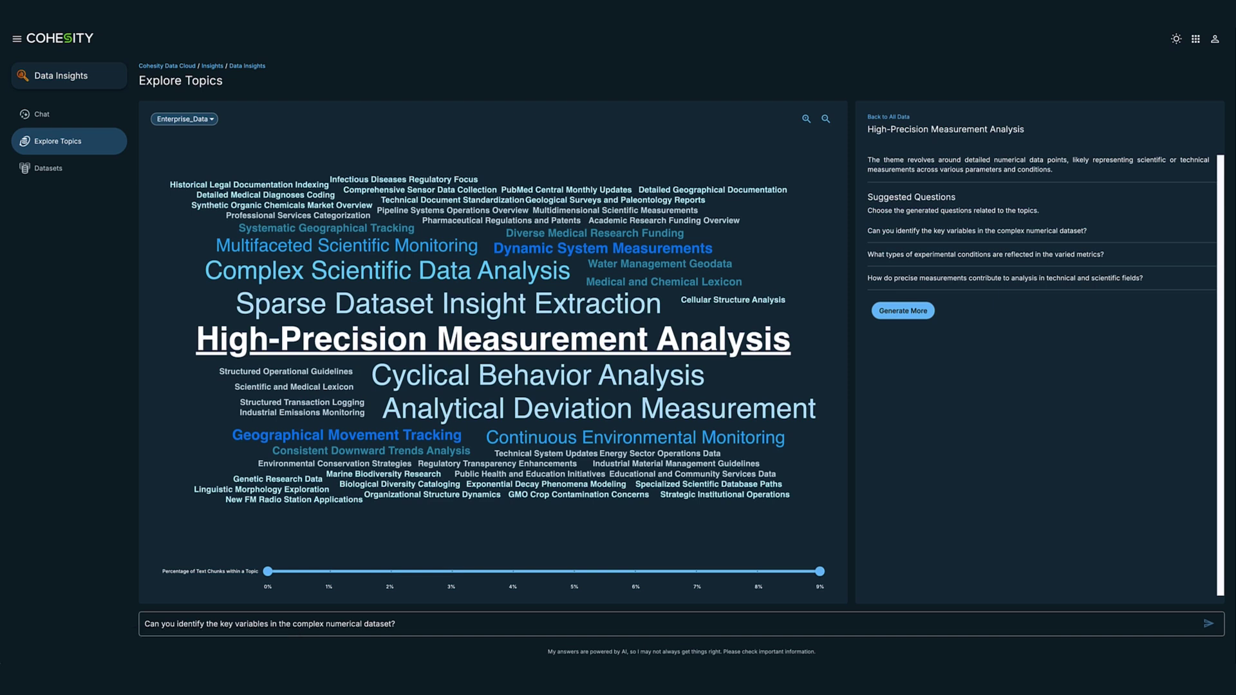
Ask the key-variables question with a 200-word anonymized summary request, then return to Explore Topics
left_click(725, 623)
key("ctrl+v")
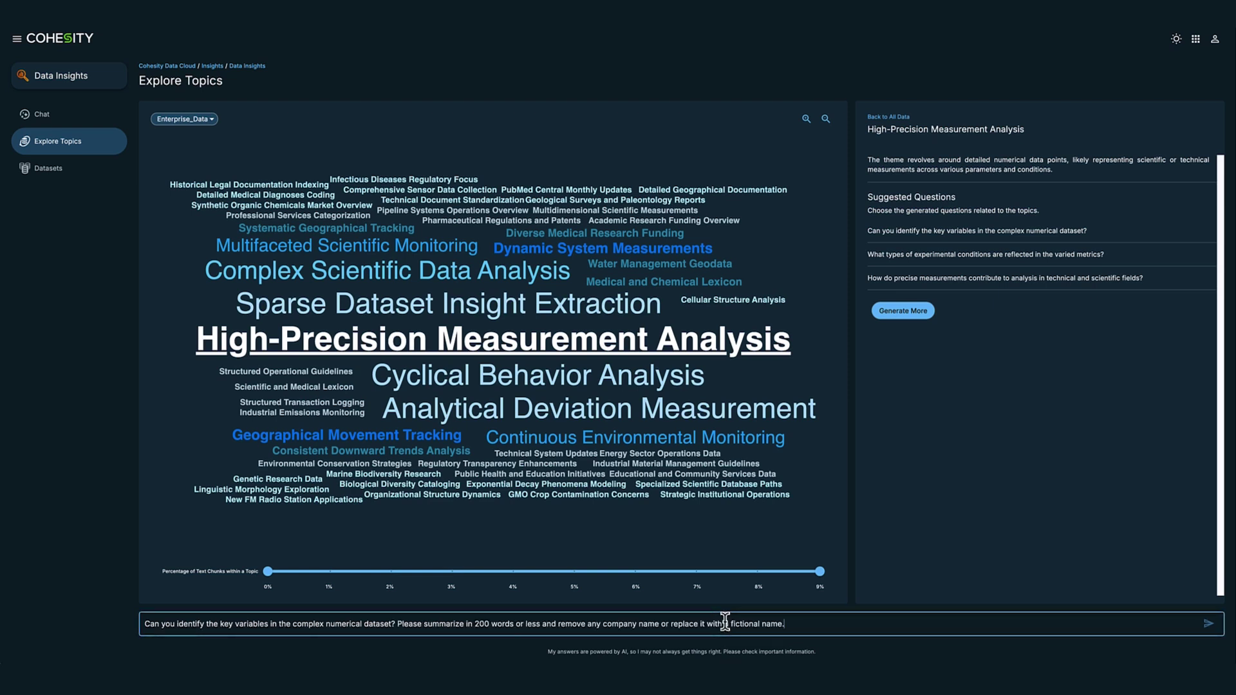
key("Return")
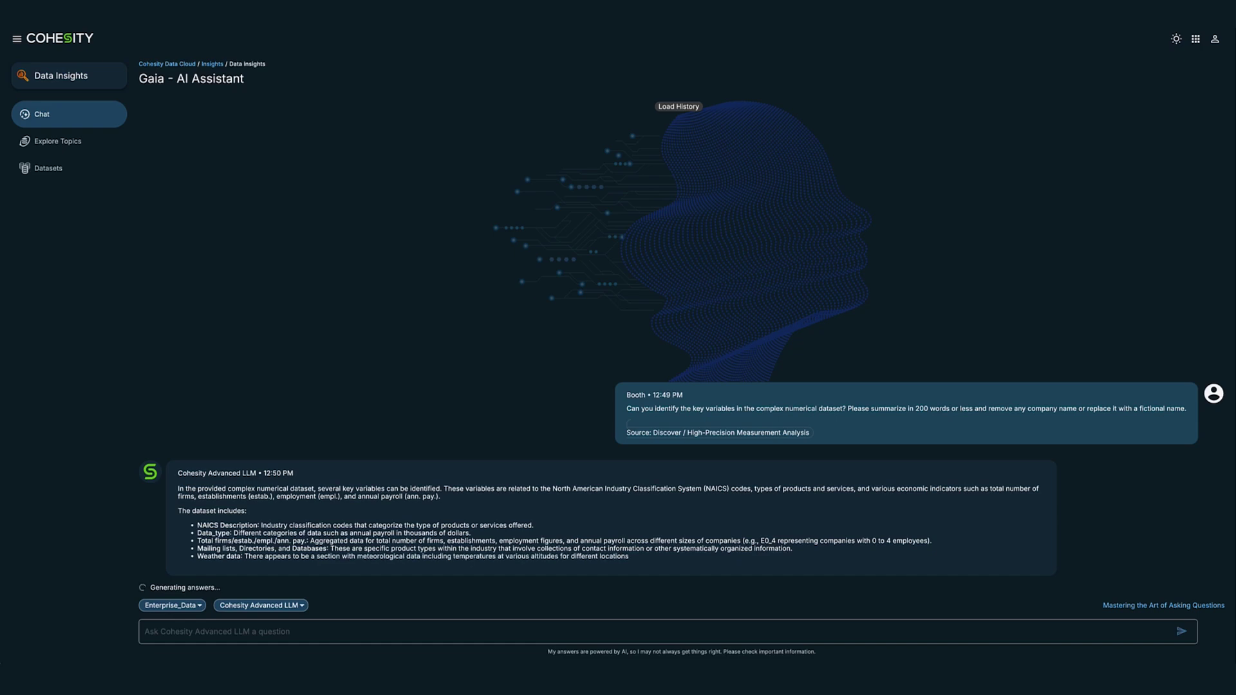
left_click(56, 142)
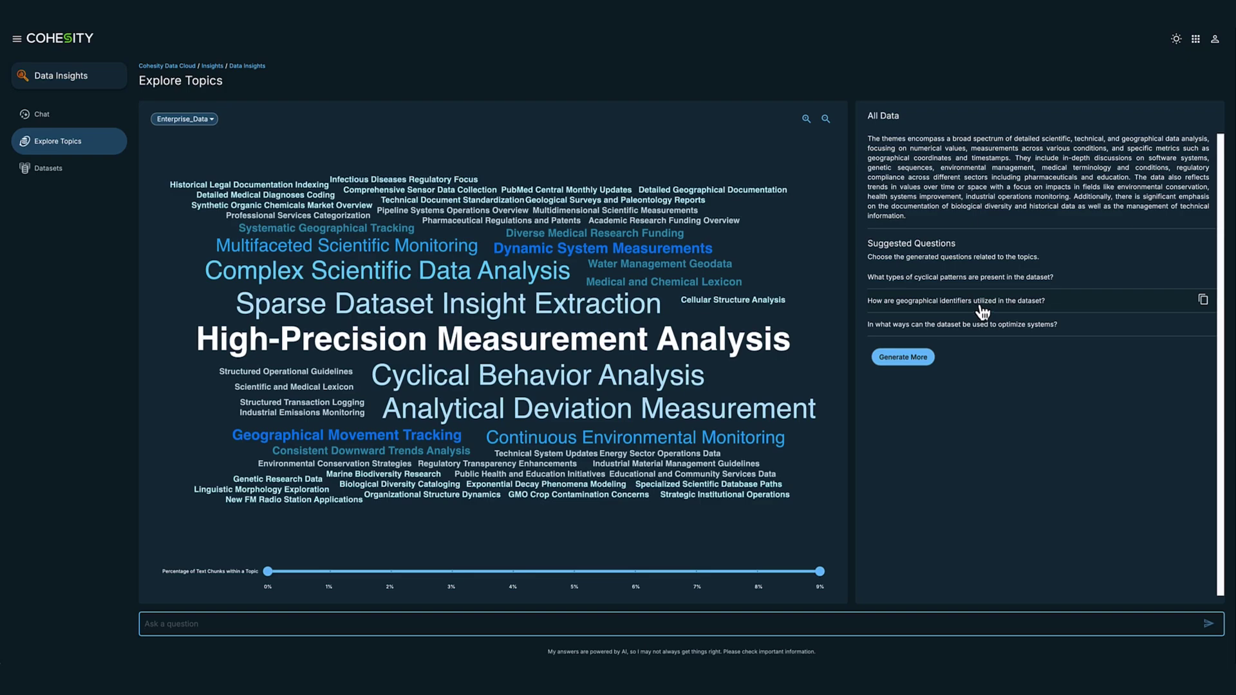
Ask how geographical identifiers are used, and draft the teacher-training partnerships question
left_click(949, 299)
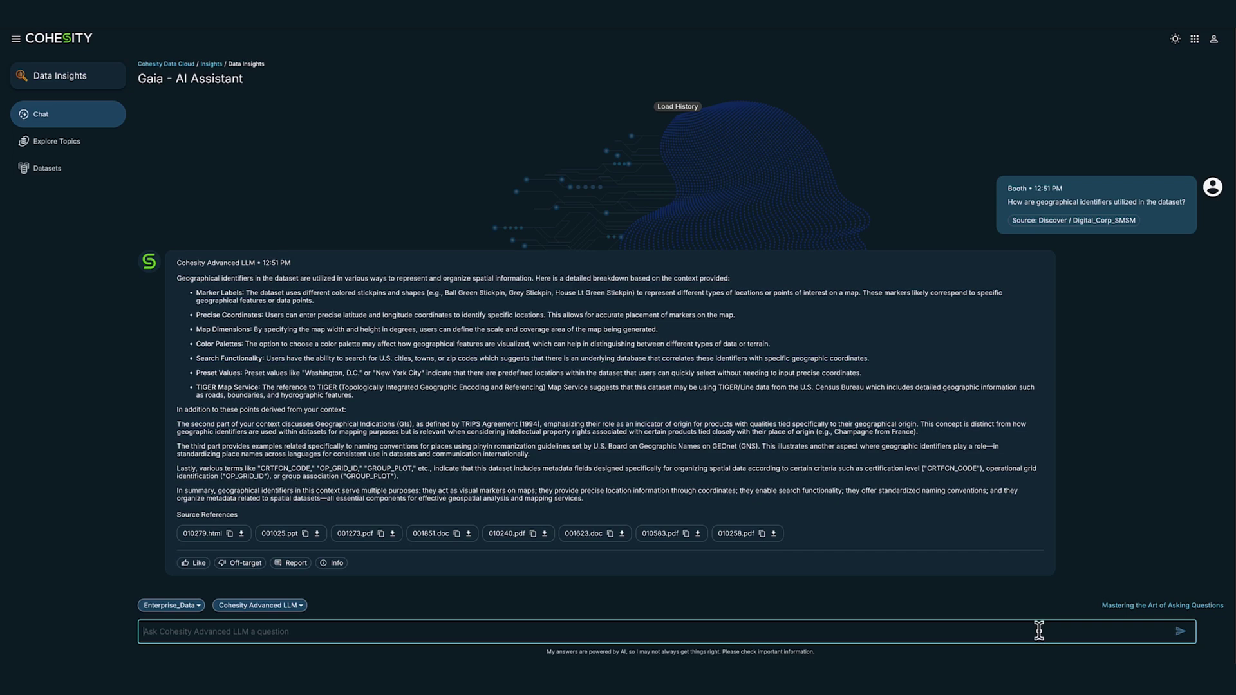
key("ctrl+v")
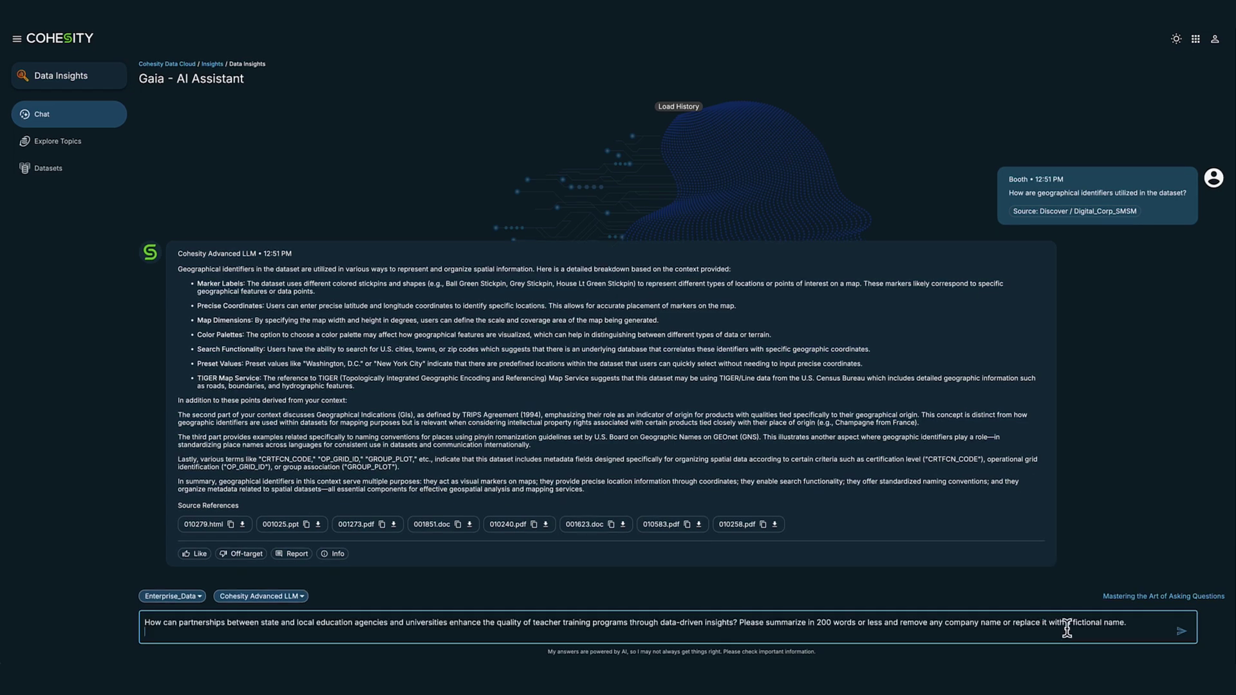
Submit the teacher-training partnerships question and get a summarized answer with two sources
key("Return")
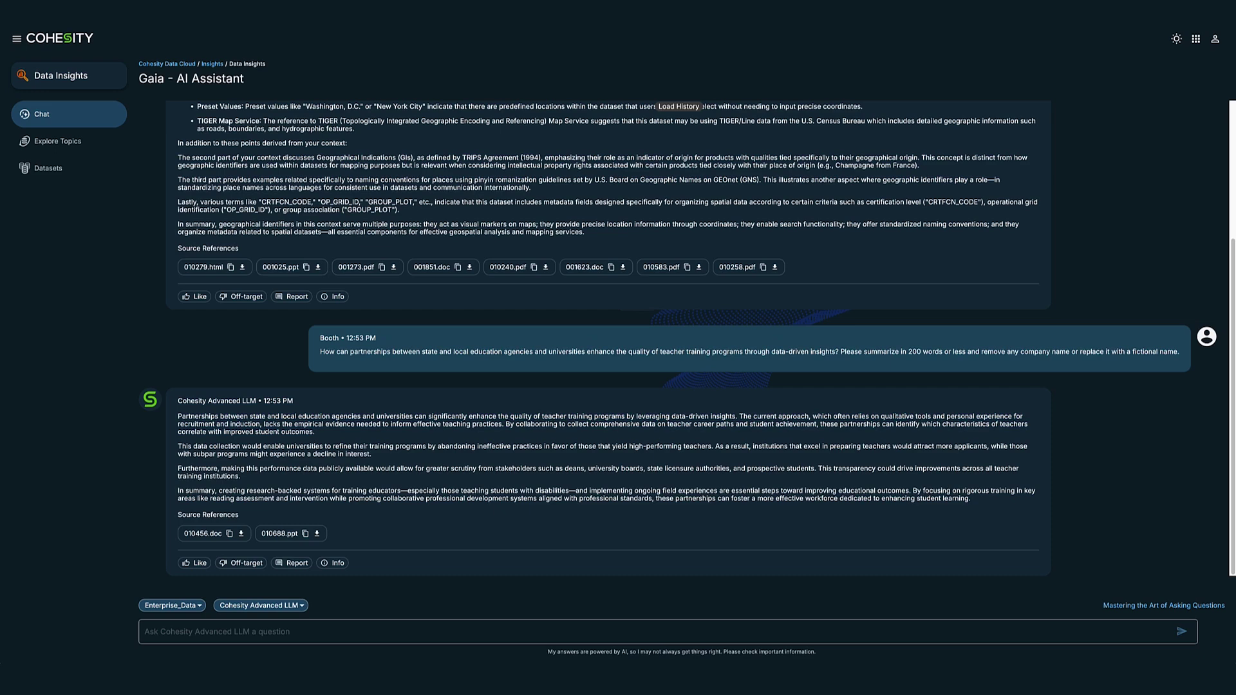
type("What measures can be taken to ensure that teacher preparation programs are adequately equipping educators with the necessary skills to teach reading effectively, particularly to students at risk of reading difficulties? Please summarize in 200 words or less and remove any company name or replace it with a fictional name.")
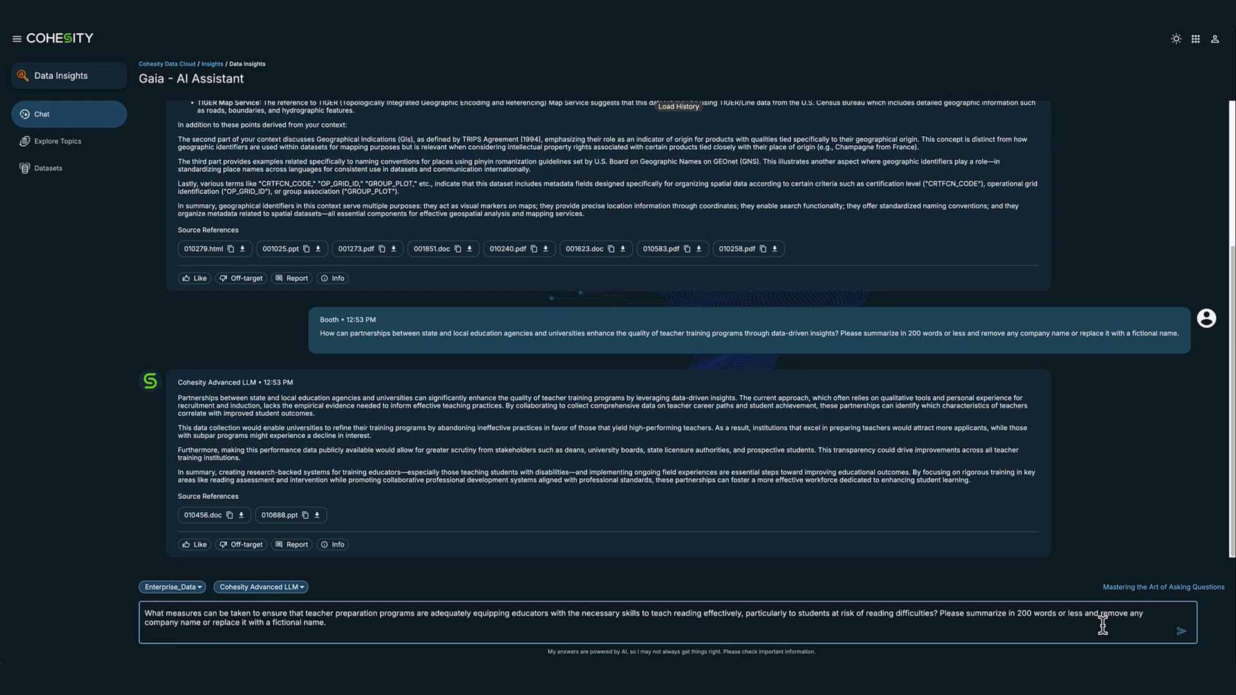
Submit the reading-skills teacher-preparation question for at-risk students and get its answer
key("Return")
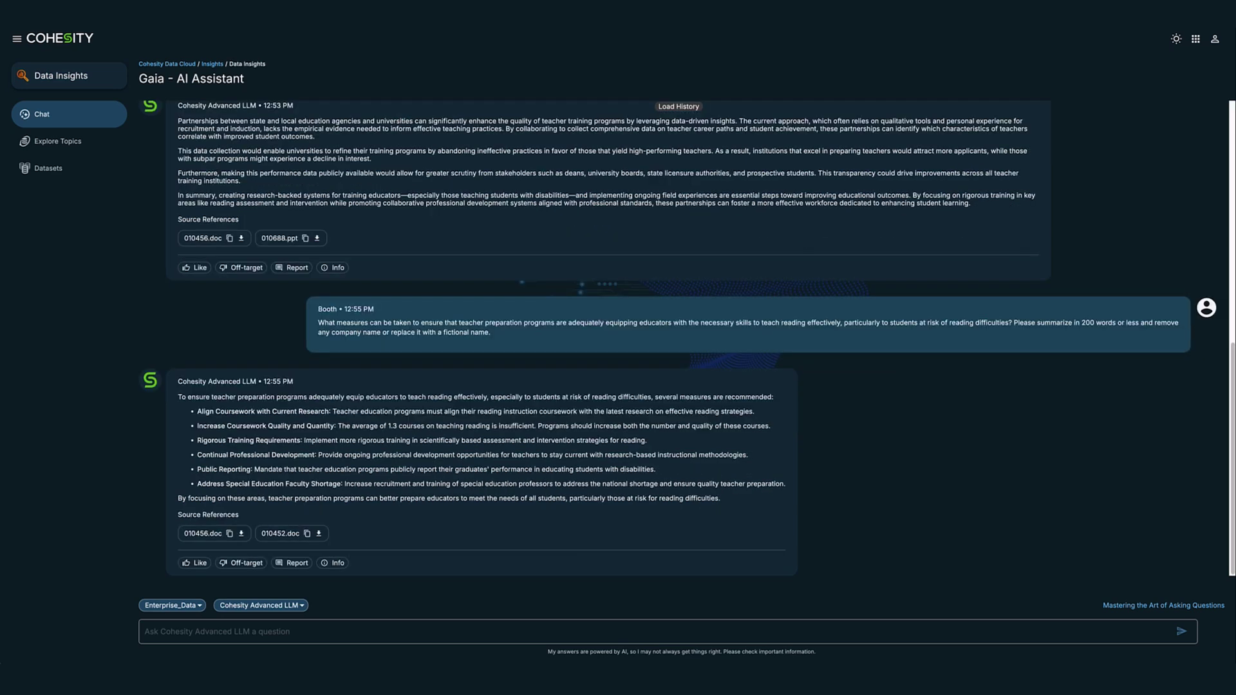
Ask about doctoral incentives for special education faculty shortages with the summary request
left_click(1067, 633)
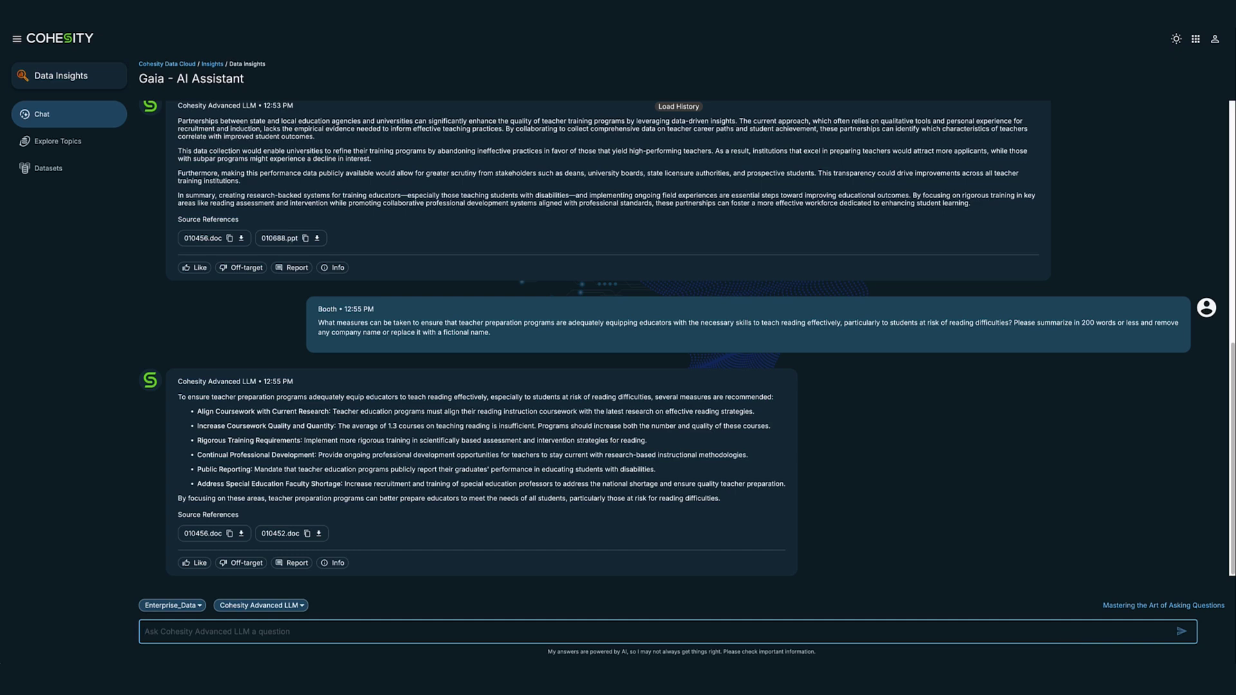
key("ctrl+v")
key("Return")
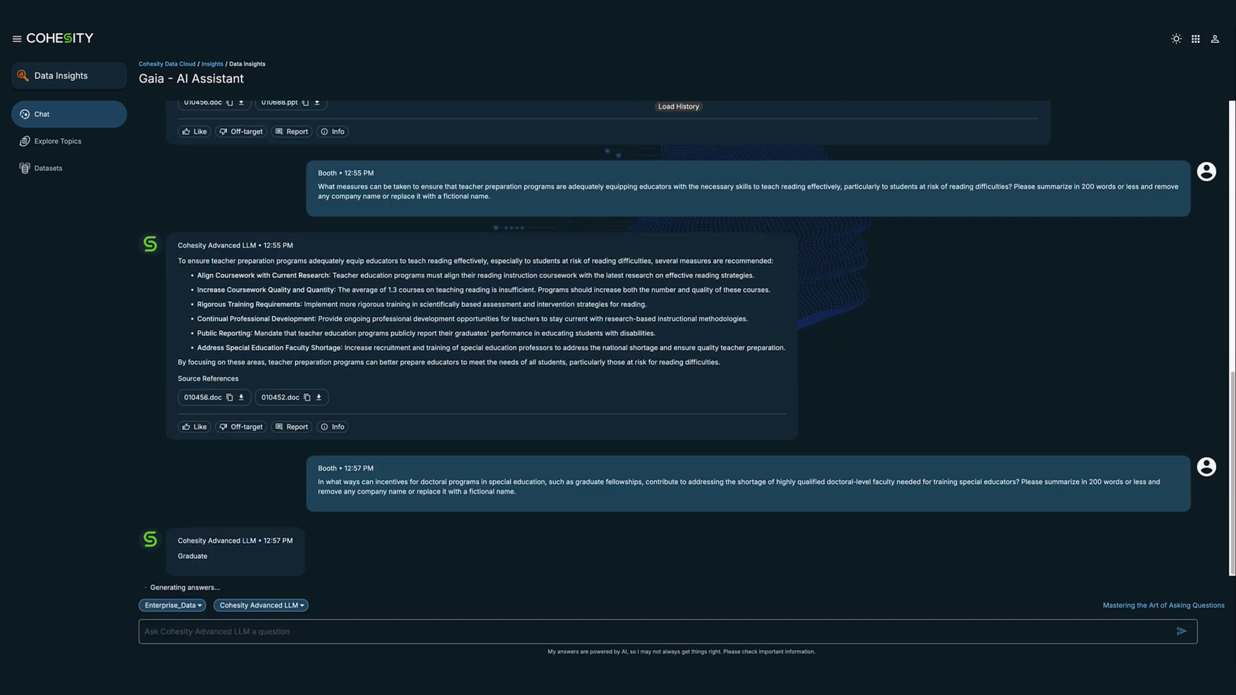